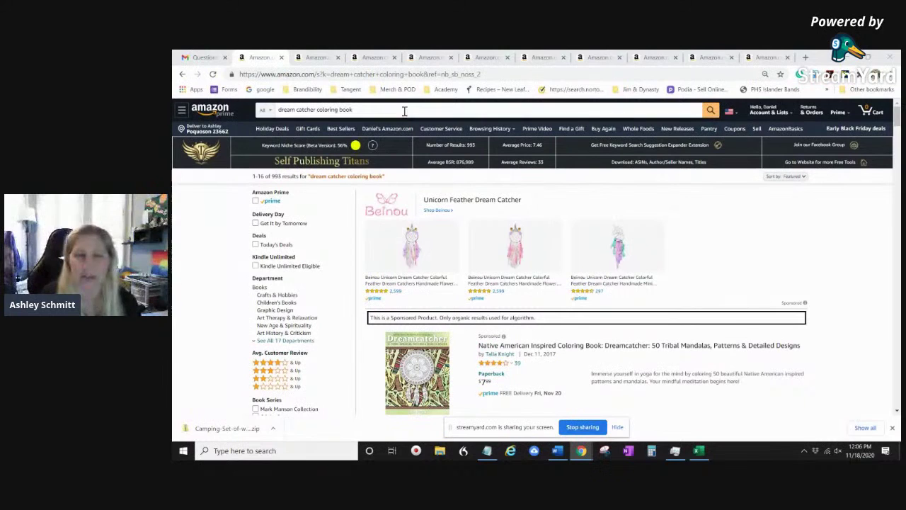
# - Examine the keyword niche score and average figures for the "dream catcher coloring book" search
pyautogui.scroll(-1, 549, 226)
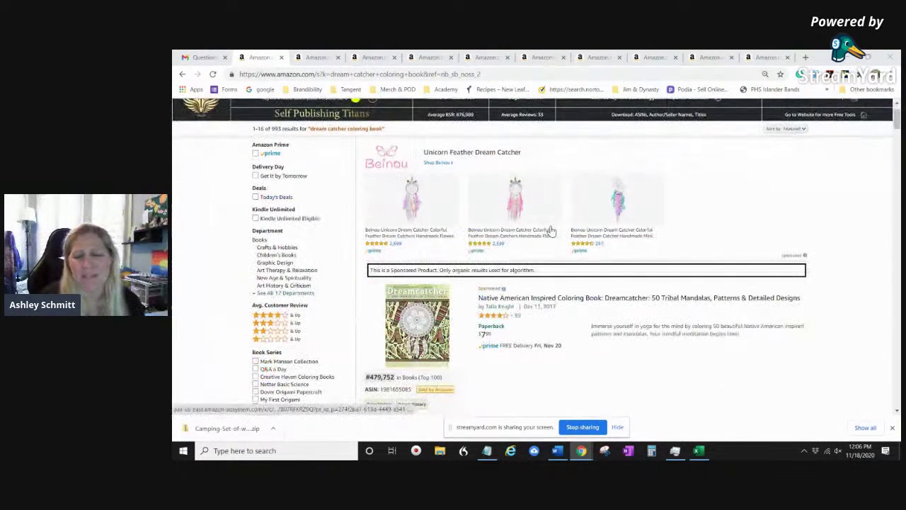
pyautogui.scroll(1, 580, 248)
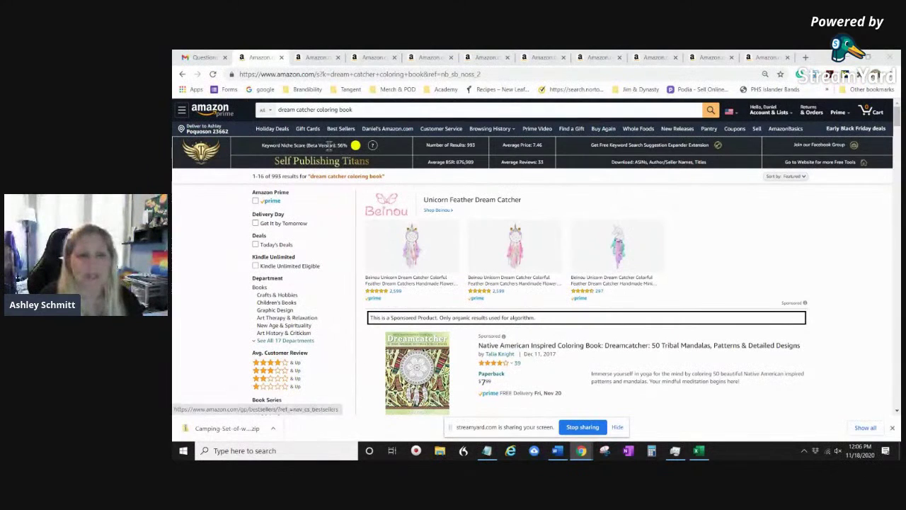
pyautogui.click(386, 112)
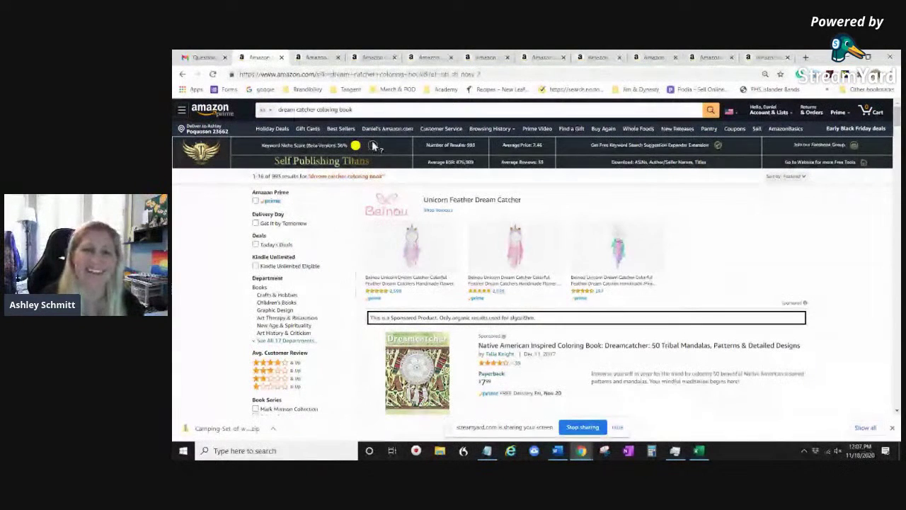
pyautogui.moveTo(373, 147)
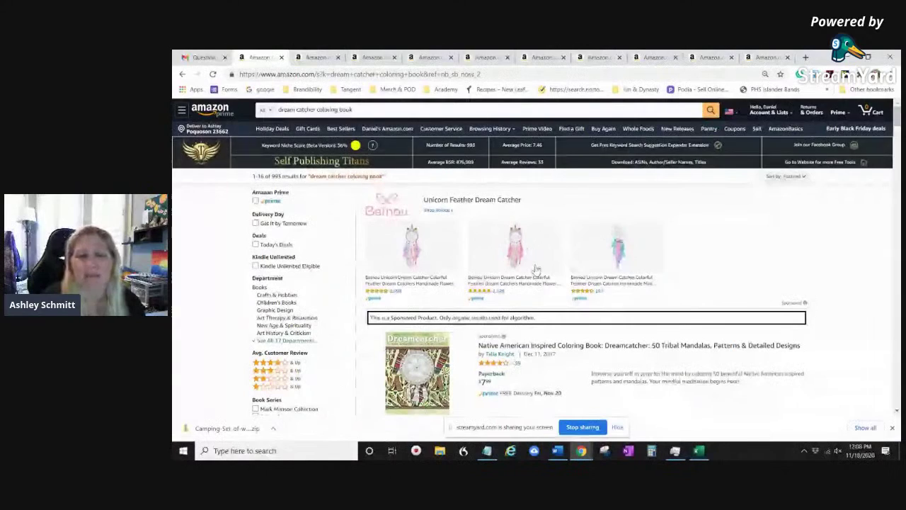
# - Examine the best-seller ranks, prices and product details of the first dream catcher coloring book listings
pyautogui.scroll(-5, 499, 233)
pyautogui.scroll(-3, 495, 294)
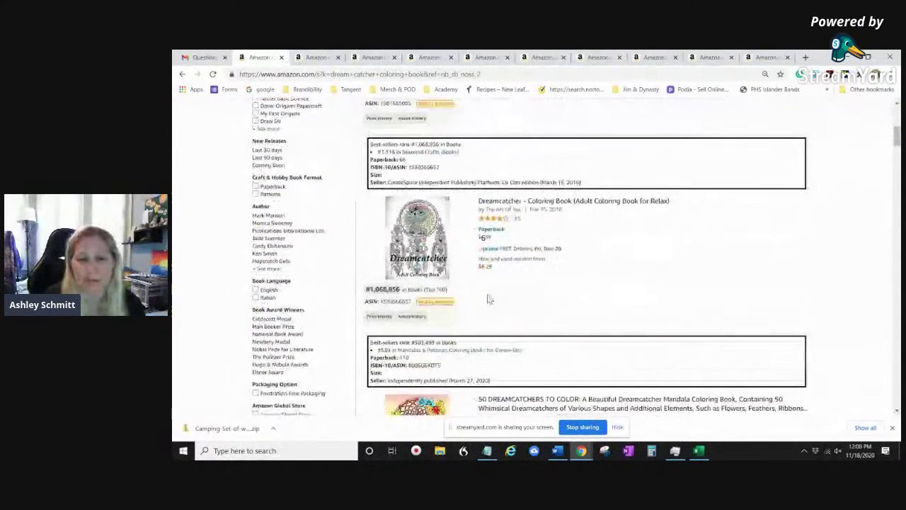
pyautogui.moveTo(388, 170)
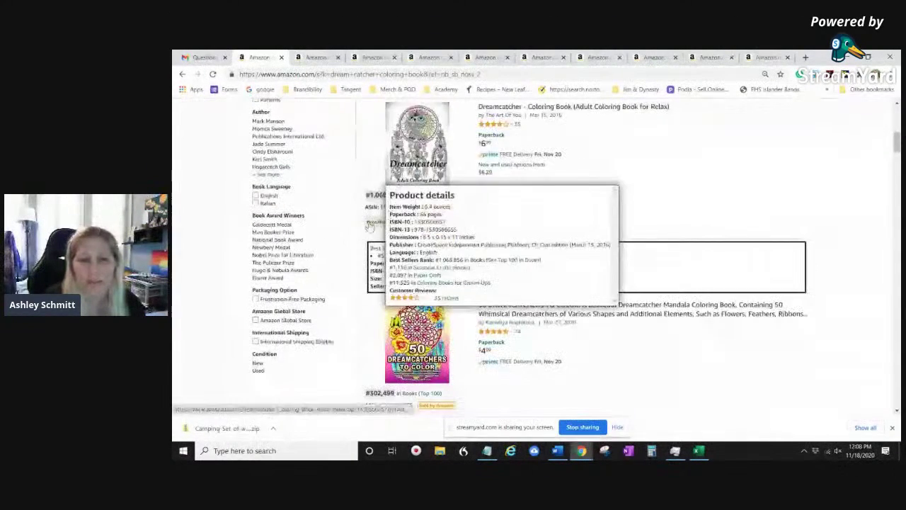
pyautogui.moveTo(366, 208)
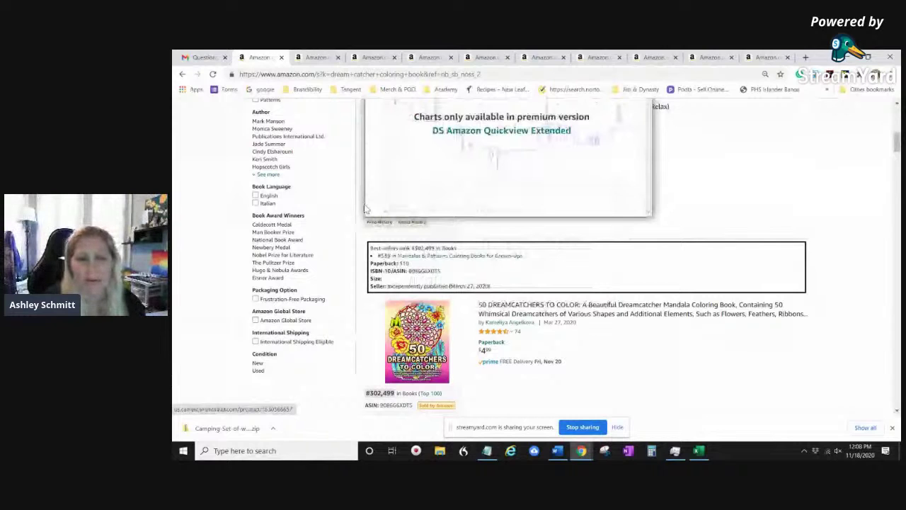
pyautogui.scroll(-3, 366, 212)
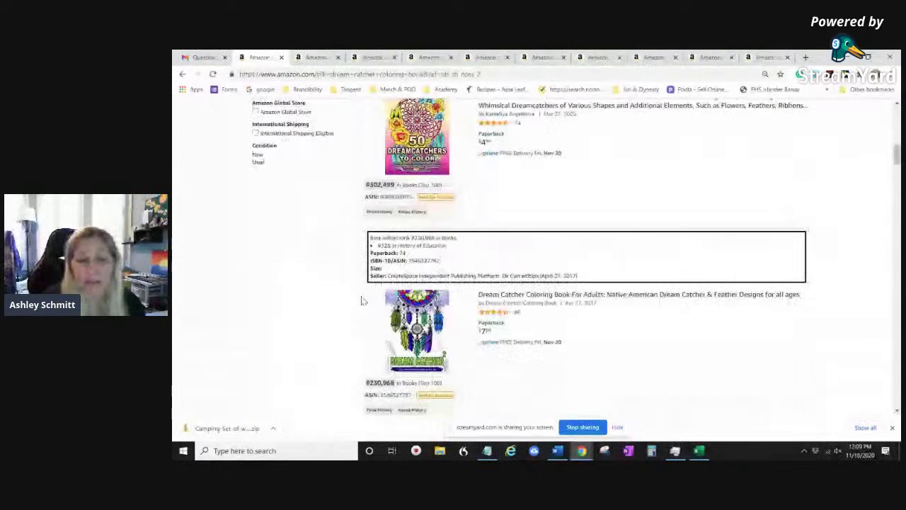
pyautogui.scroll(-1, 361, 300)
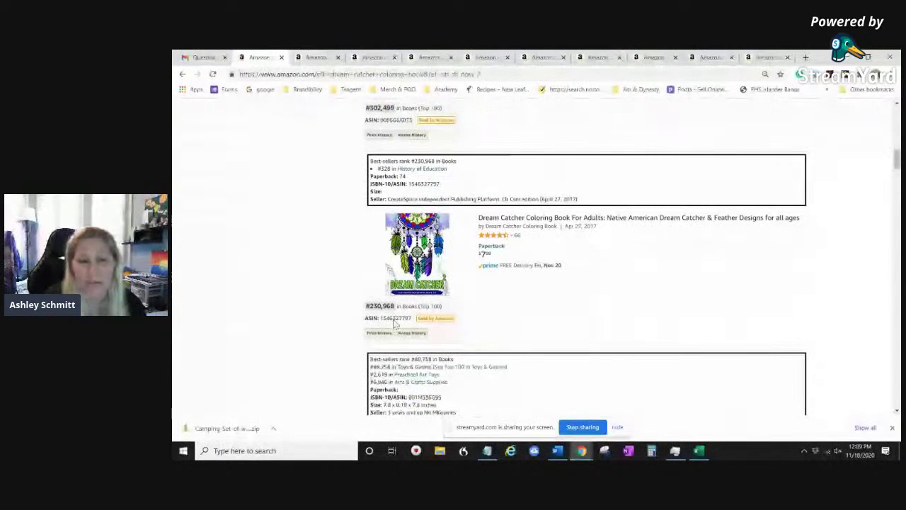
pyautogui.scroll(-2, 315, 277)
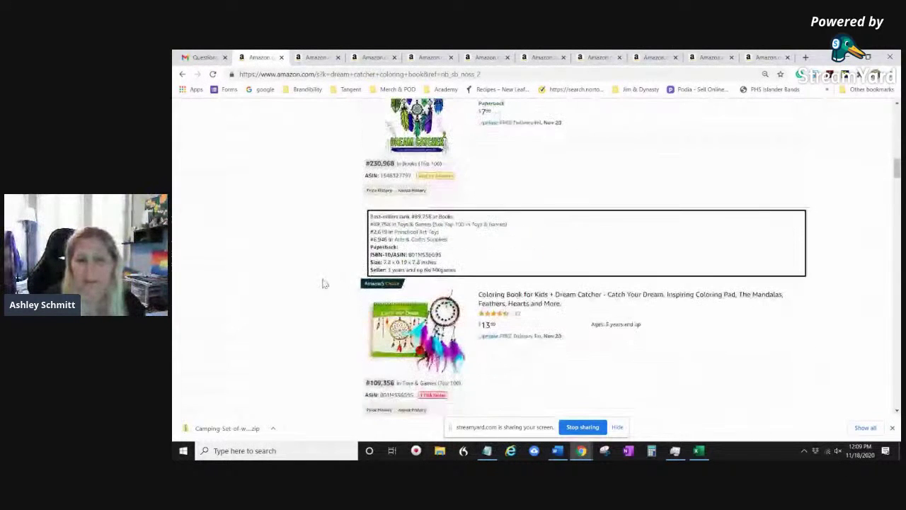
pyautogui.scroll(-3, 330, 285)
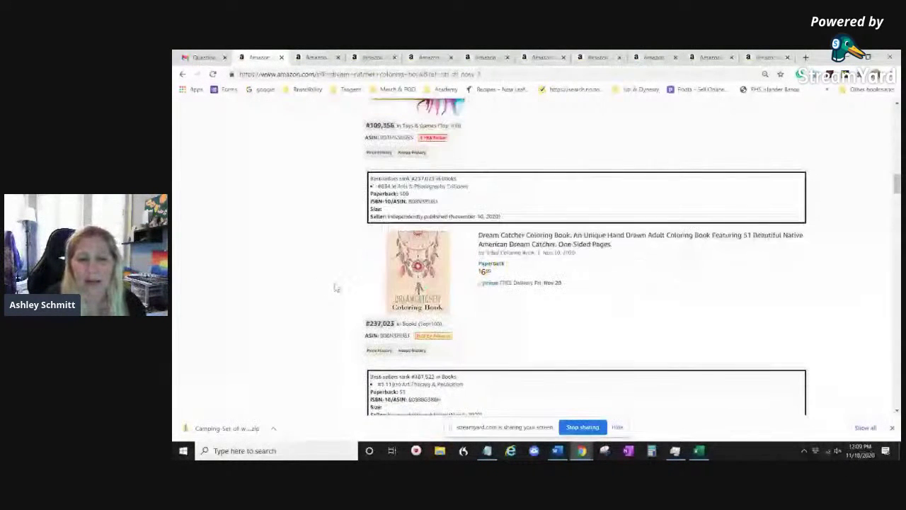
pyautogui.scroll(-2, 333, 276)
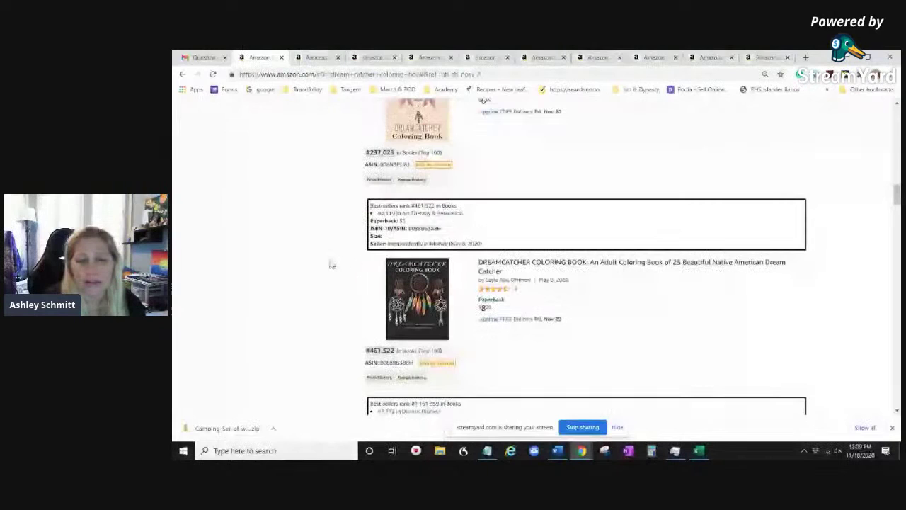
pyautogui.scroll(-2, 329, 273)
pyautogui.scroll(6, 336, 262)
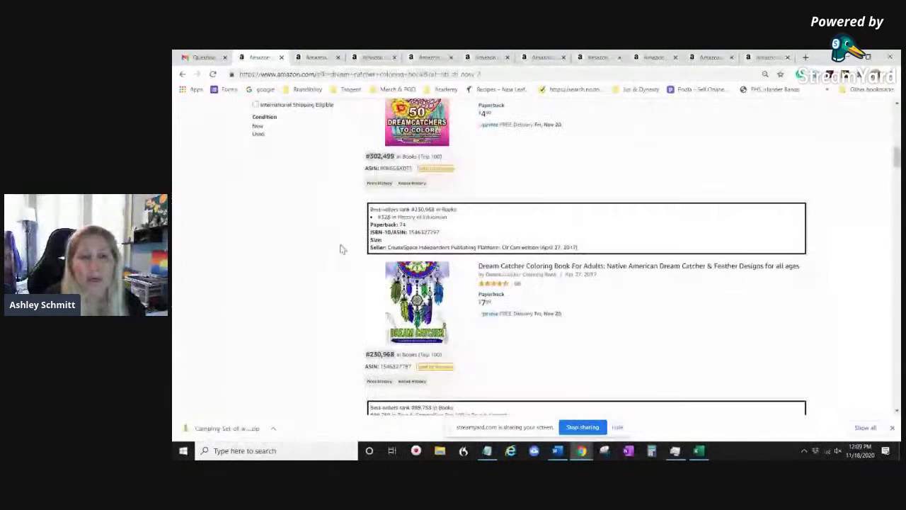
pyautogui.scroll(10, 339, 244)
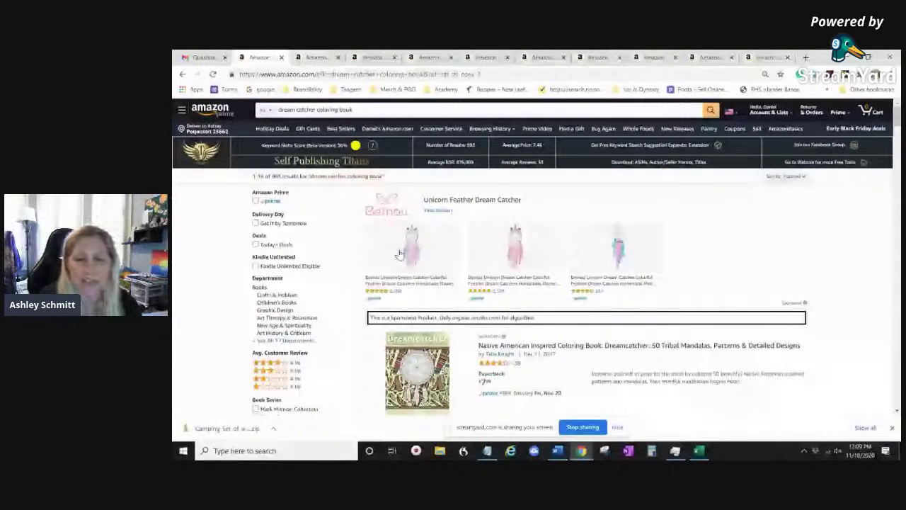
# - Examine the ranks and publication dates of the remaining dream catcher coloring books and return to the start of the results
pyautogui.scroll(-10, 400, 269)
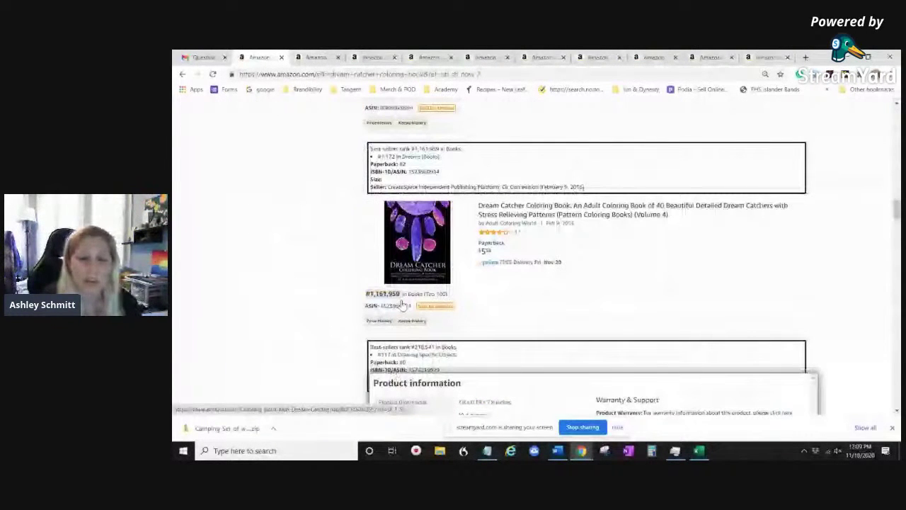
pyautogui.scroll(-5, 331, 298)
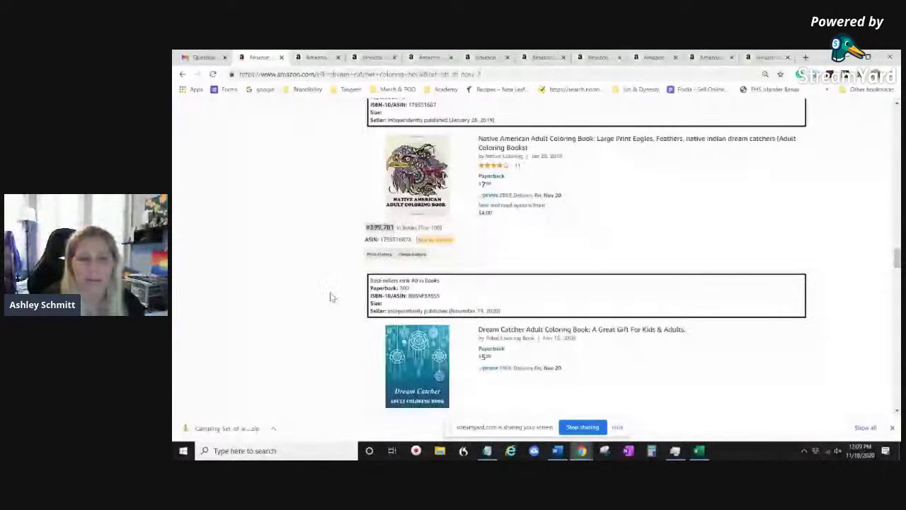
pyautogui.moveTo(424, 238)
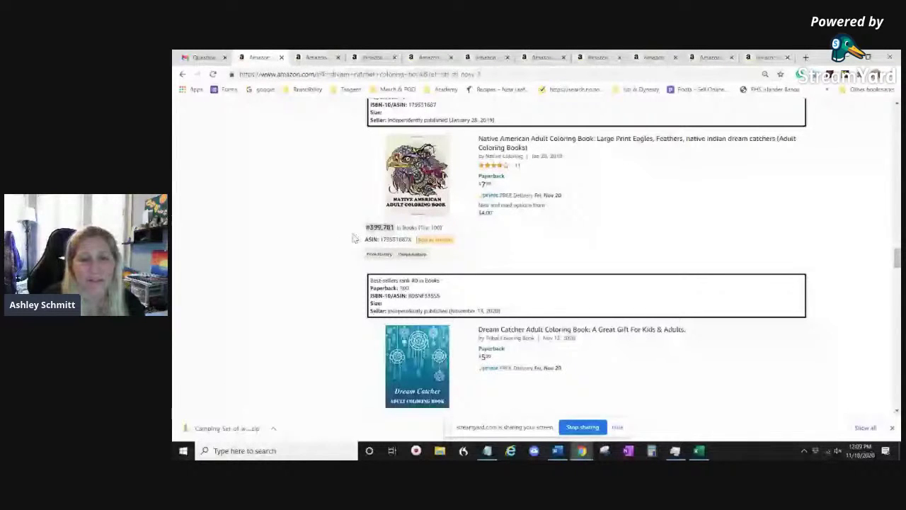
pyautogui.scroll(-7, 347, 251)
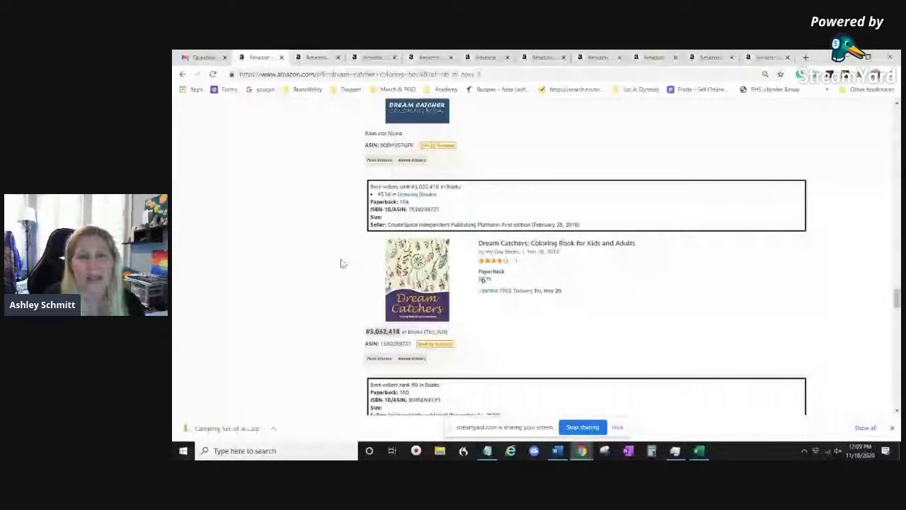
pyautogui.scroll(-7, 345, 256)
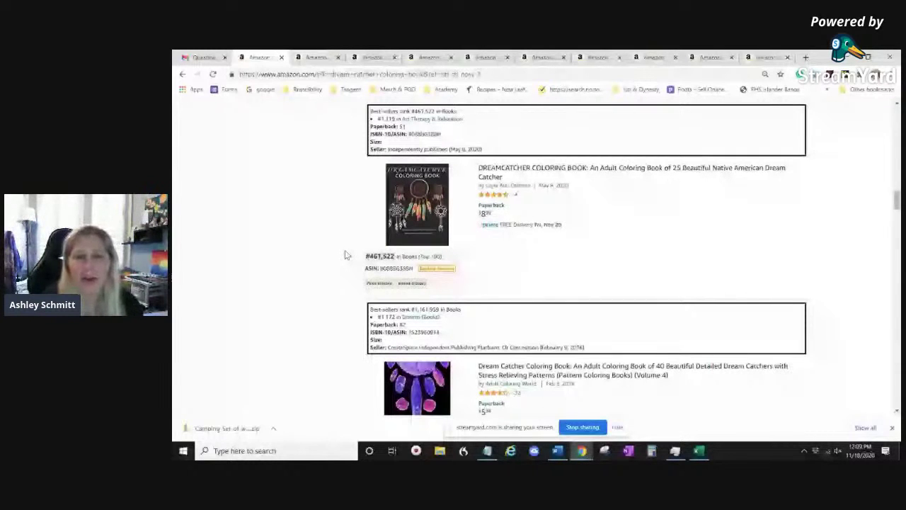
pyautogui.scroll(20, 346, 255)
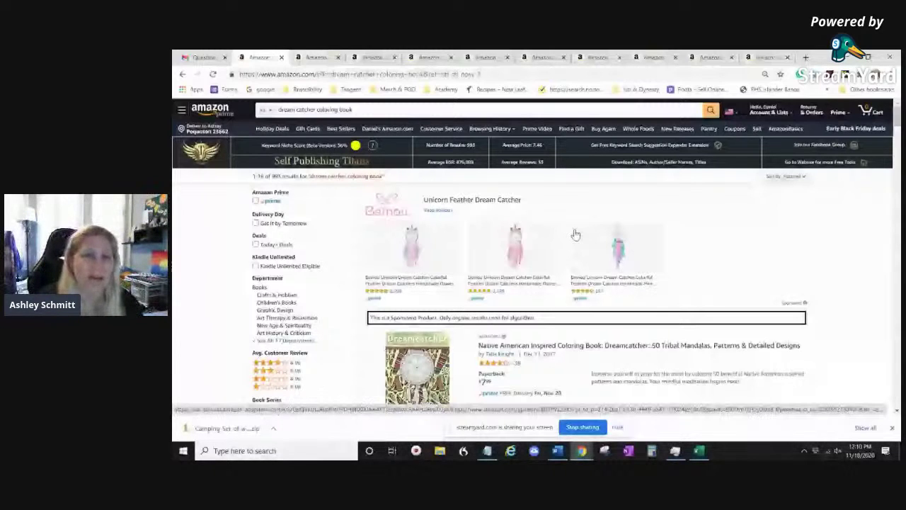
# - Switch to the "homeschool planner for 2 students" results and examine the niche score and the listings' best-seller ranks
pyautogui.click(313, 58)
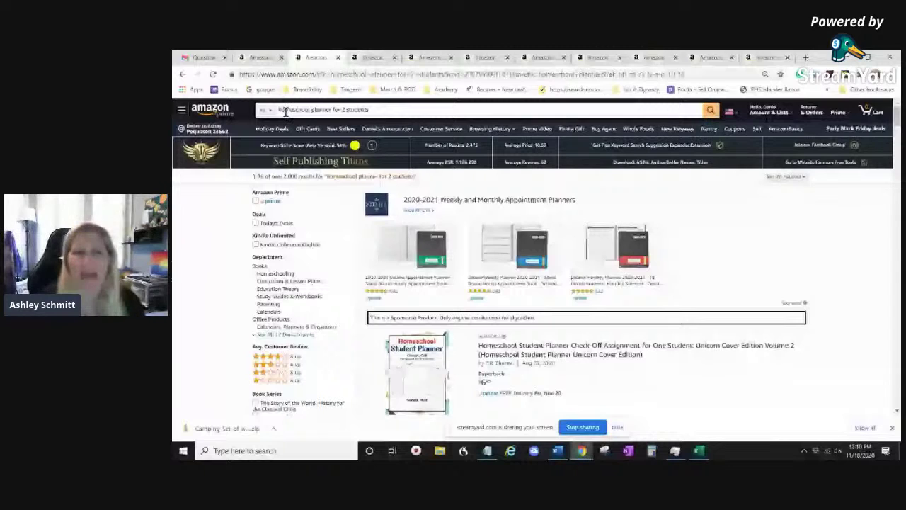
pyautogui.click(396, 112)
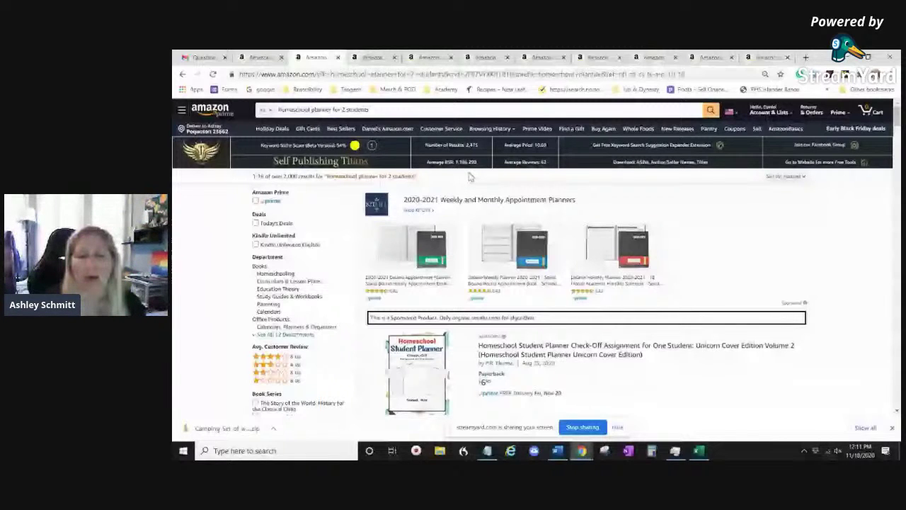
pyautogui.scroll(-1, 471, 180)
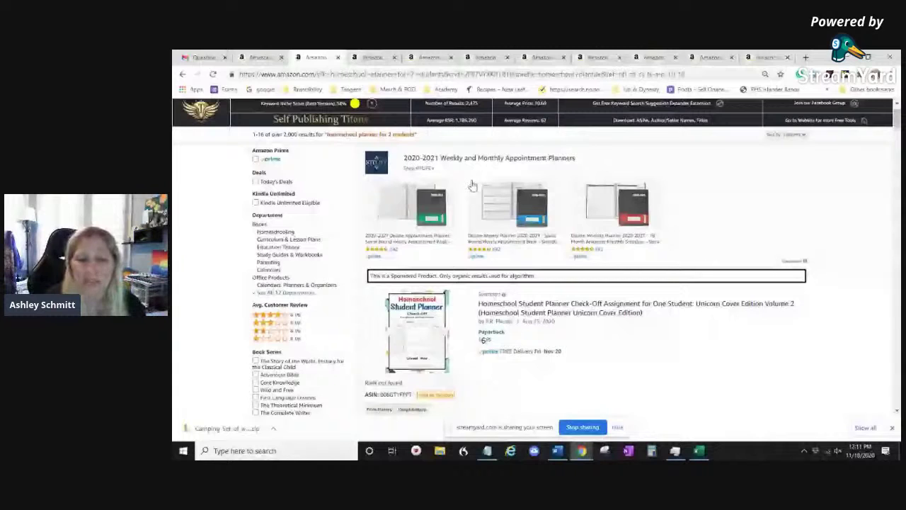
pyautogui.scroll(-4, 471, 190)
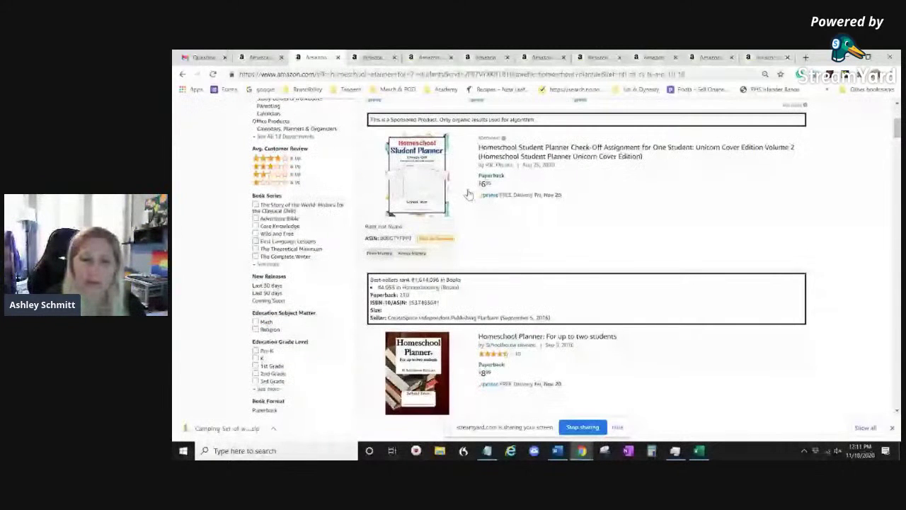
pyautogui.scroll(-5, 471, 198)
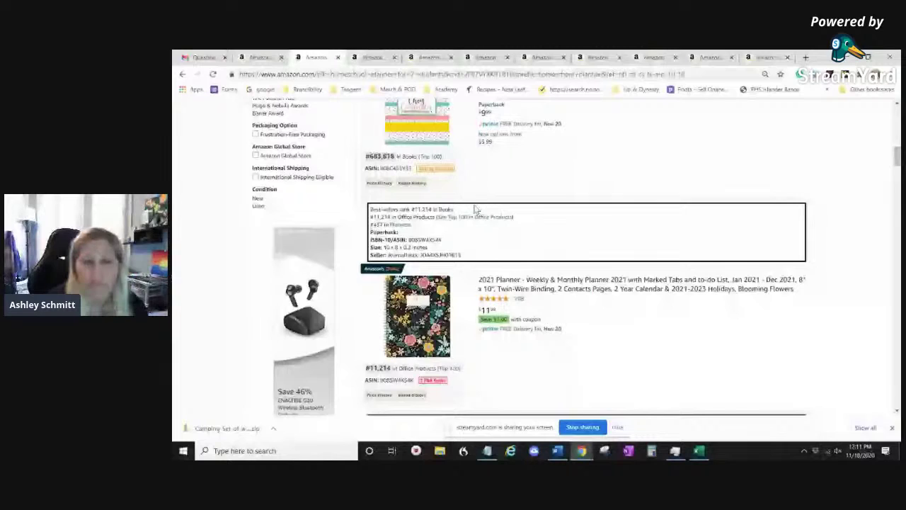
pyautogui.scroll(-5, 475, 209)
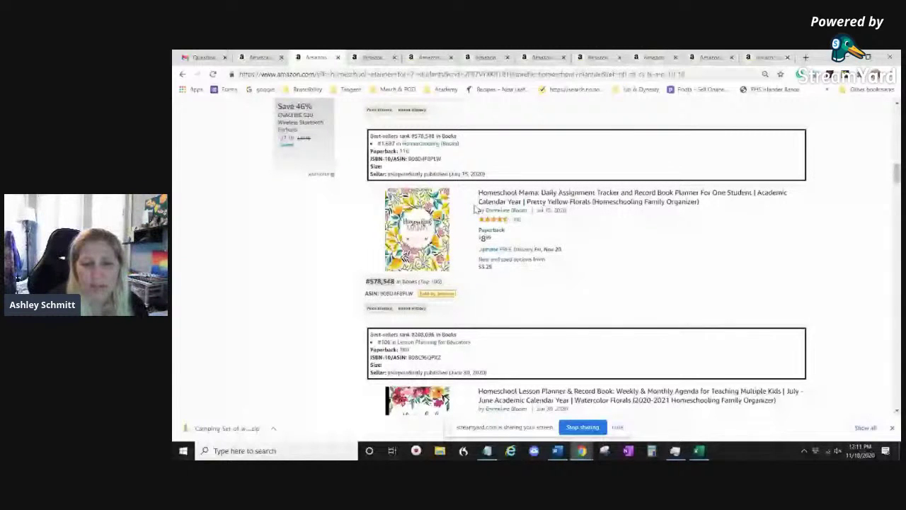
pyautogui.scroll(-6, 343, 362)
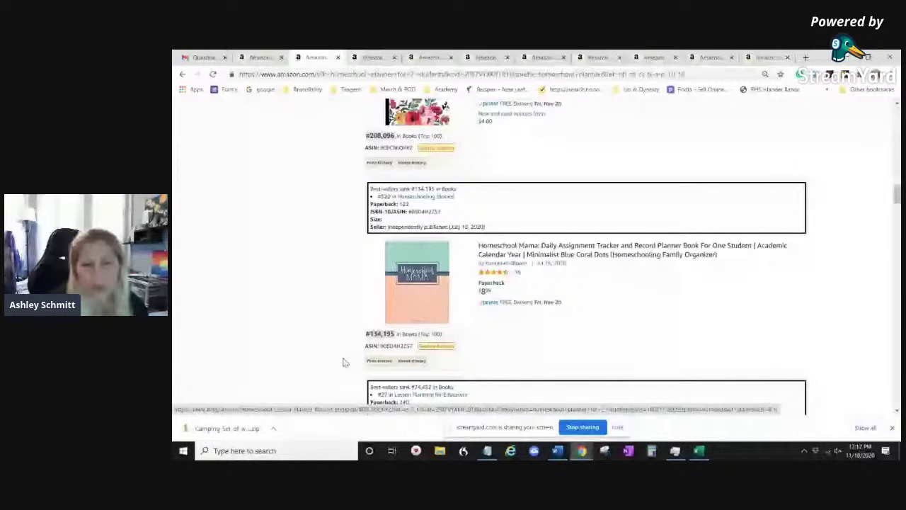
pyautogui.scroll(-1, 373, 247)
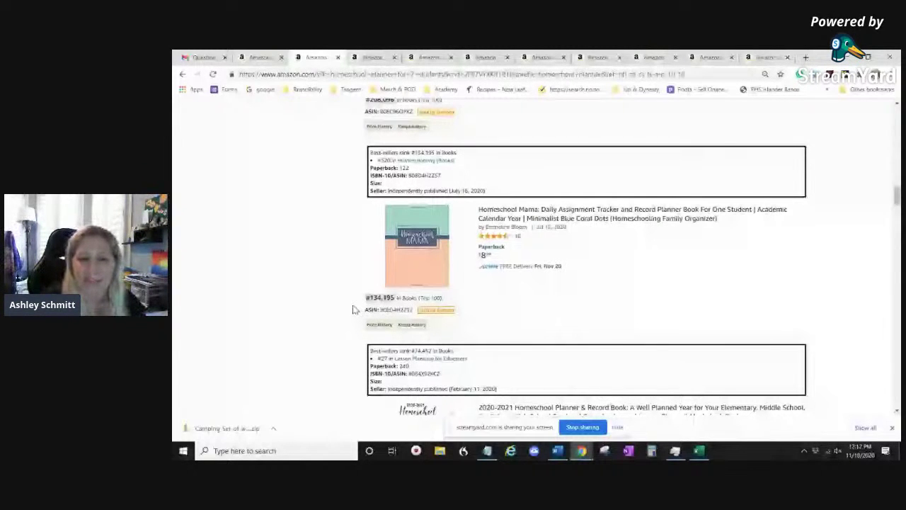
pyautogui.scroll(-3, 317, 237)
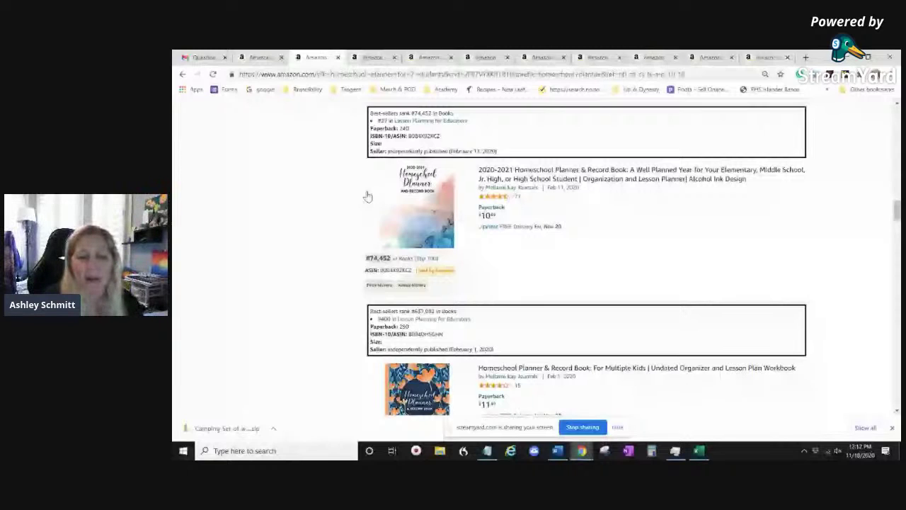
pyautogui.scroll(-3, 355, 268)
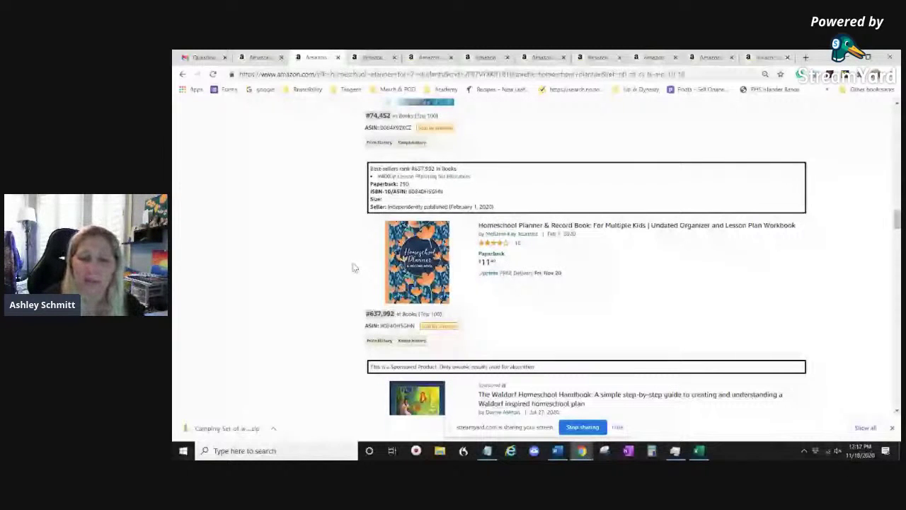
pyautogui.scroll(-3, 355, 268)
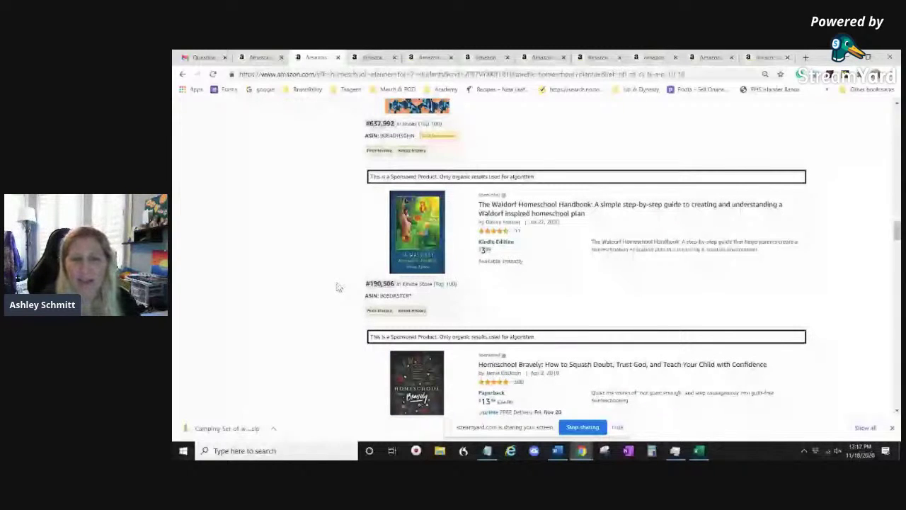
pyautogui.scroll(-2, 319, 248)
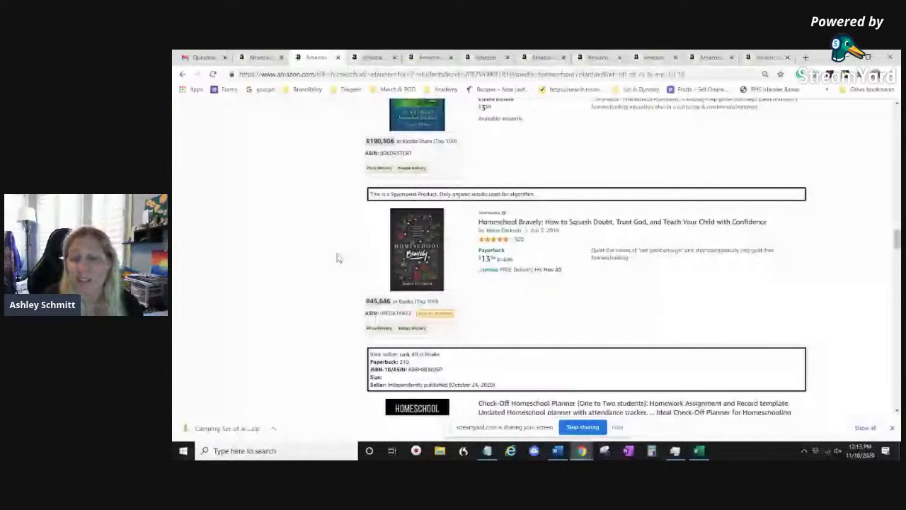
pyautogui.scroll(-2, 387, 232)
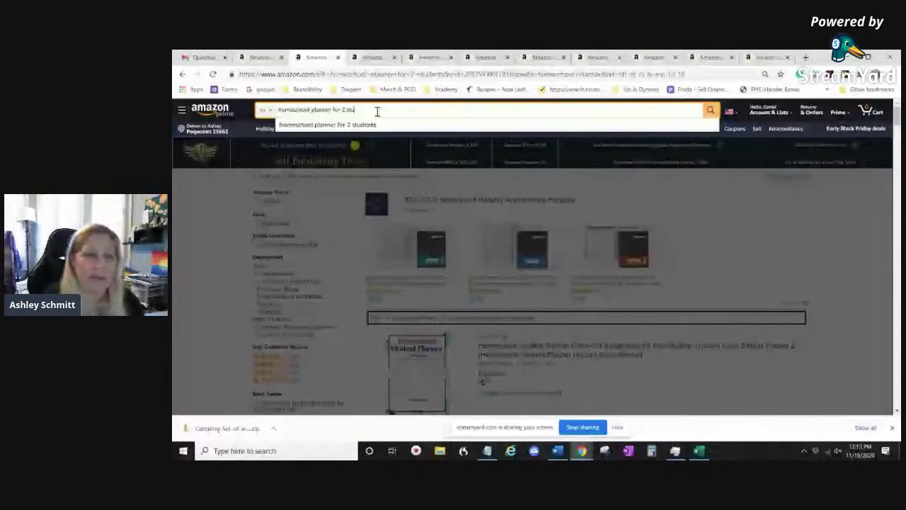
# - Shorten the search phrase to "homeschool planner for" and run the suggested search "homeschool planner for one student"
pyautogui.press('BackSpace')
pyautogui.press('BackSpace')
pyautogui.press('BackSpace')
pyautogui.press('BackSpace')
pyautogui.press('BackSpace')
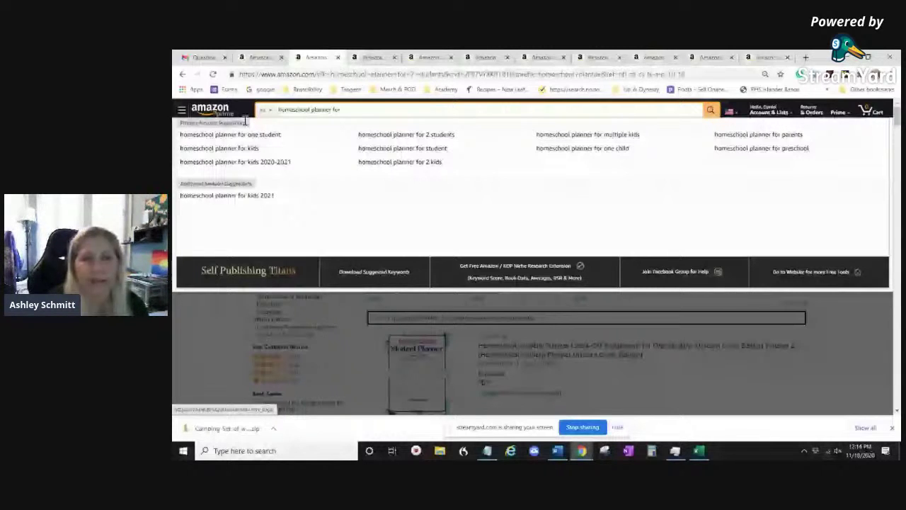
pyautogui.click(276, 135)
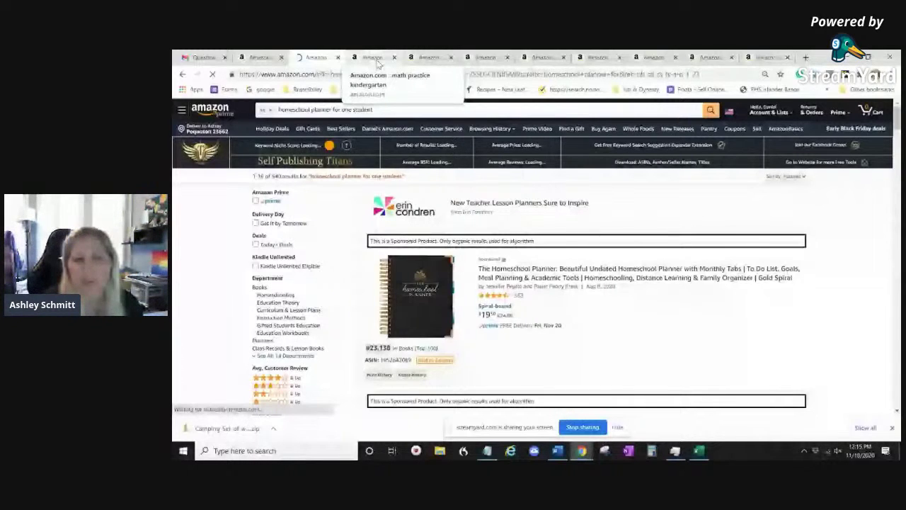
# - Switch to the "math practice kindergarten" results and examine the niche score and the best-seller ranks of the first organic listings
pyautogui.click(375, 58)
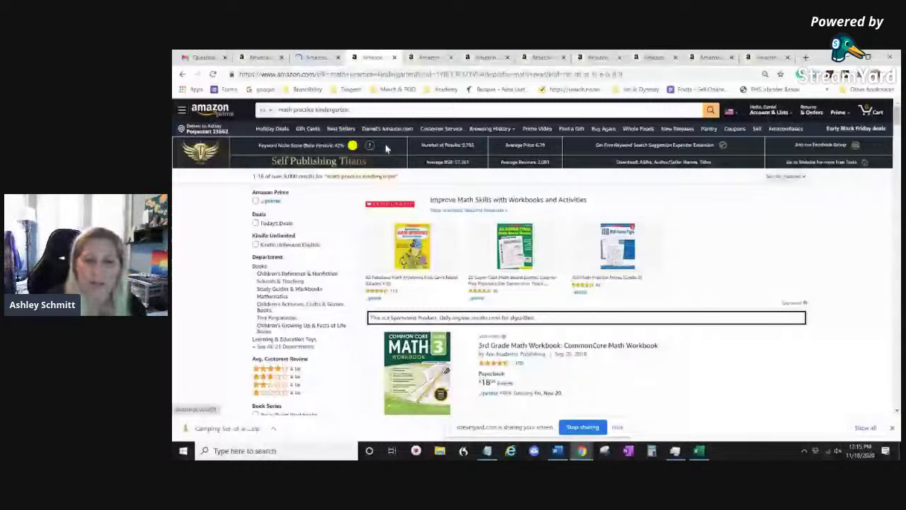
pyautogui.scroll(-2, 464, 228)
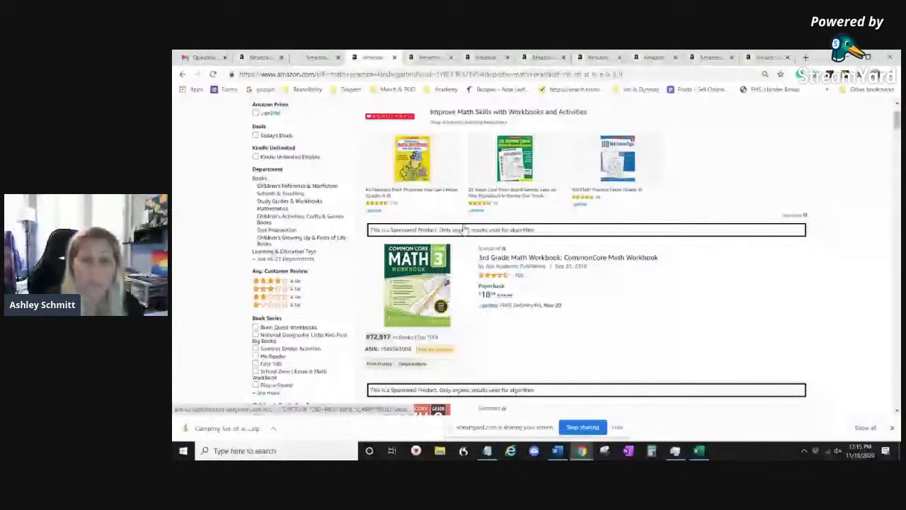
pyautogui.scroll(-5, 662, 251)
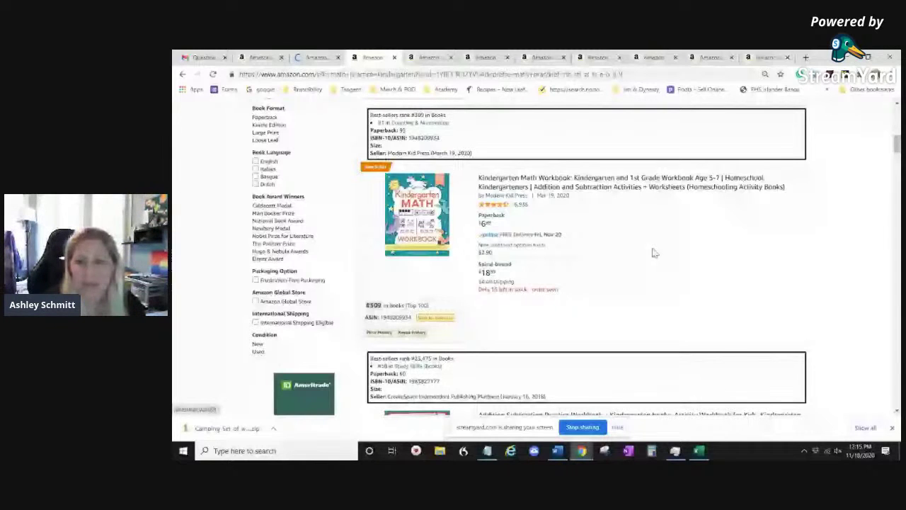
pyautogui.scroll(-5, 654, 253)
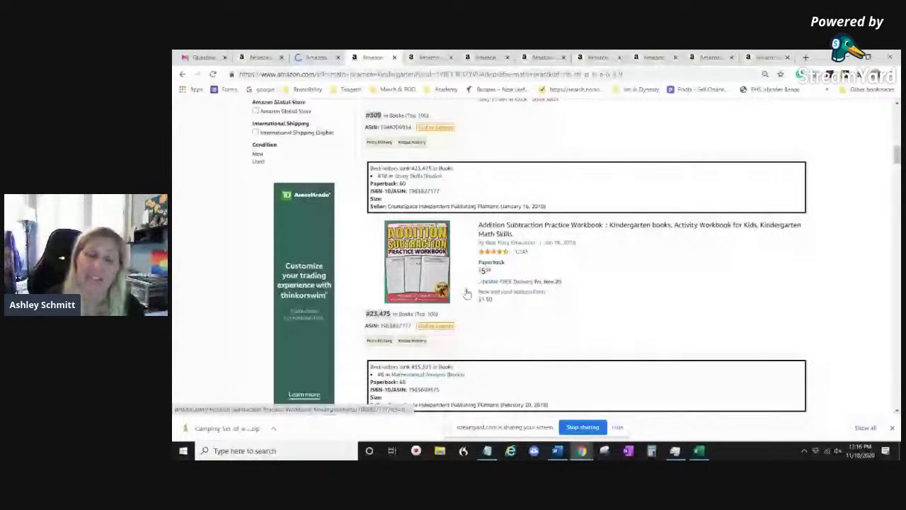
# - Compare the ranks, product details, prices and reviews of the Kindergarten Math Workbook, Addition Subtraction Practice Workbook and Math for Kindergarten listings
pyautogui.scroll(3, 464, 262)
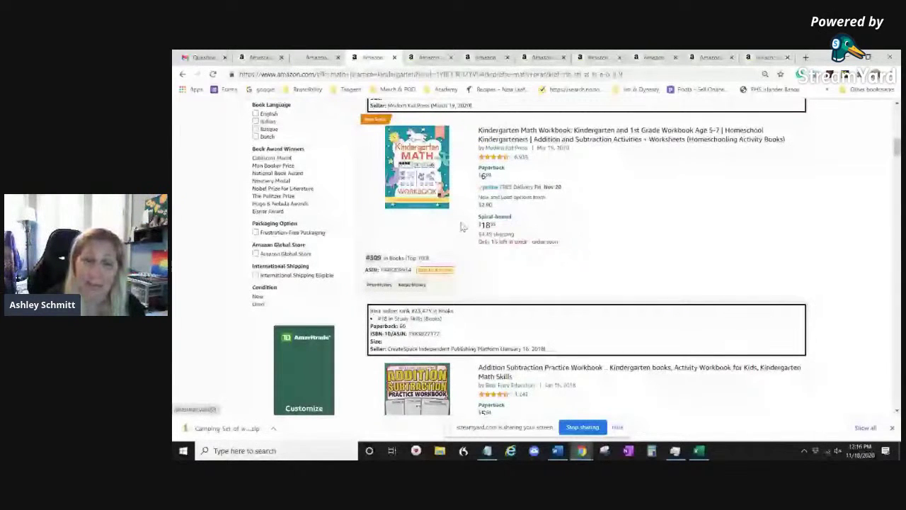
pyautogui.scroll(-3, 461, 227)
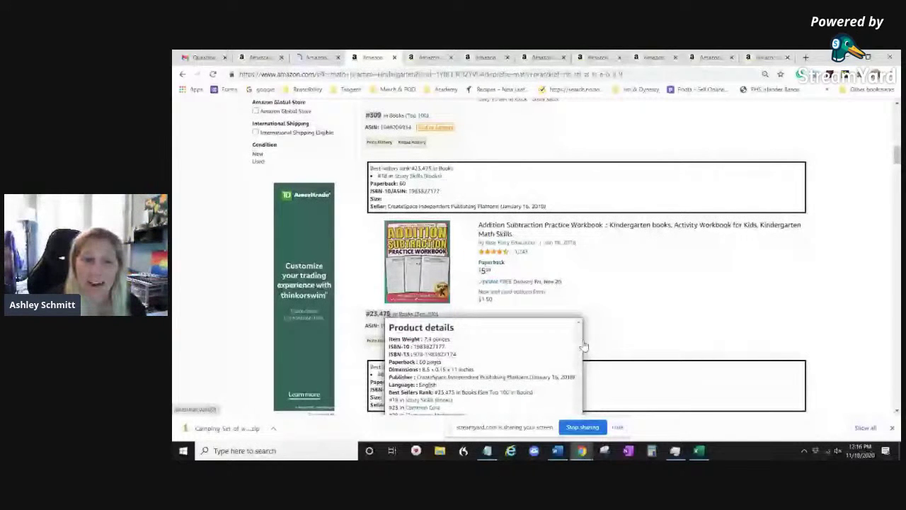
pyautogui.scroll(2, 375, 239)
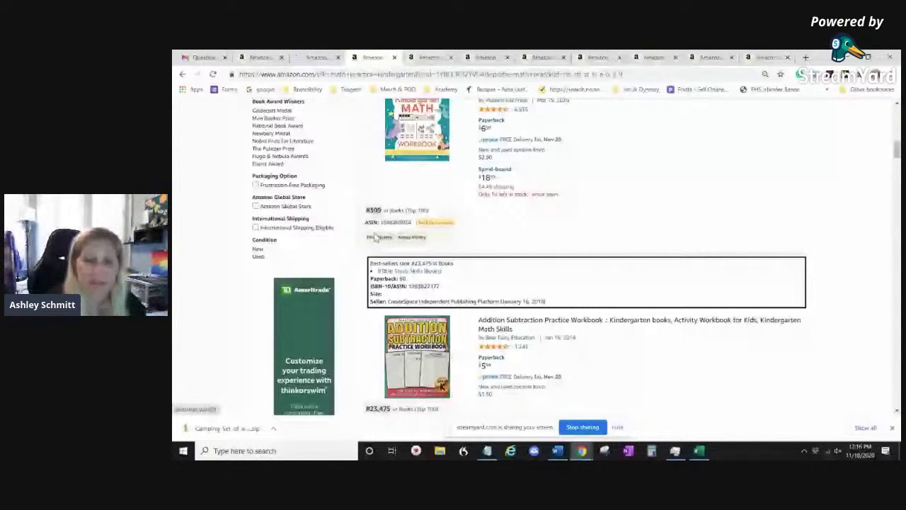
pyautogui.scroll(-1, 375, 238)
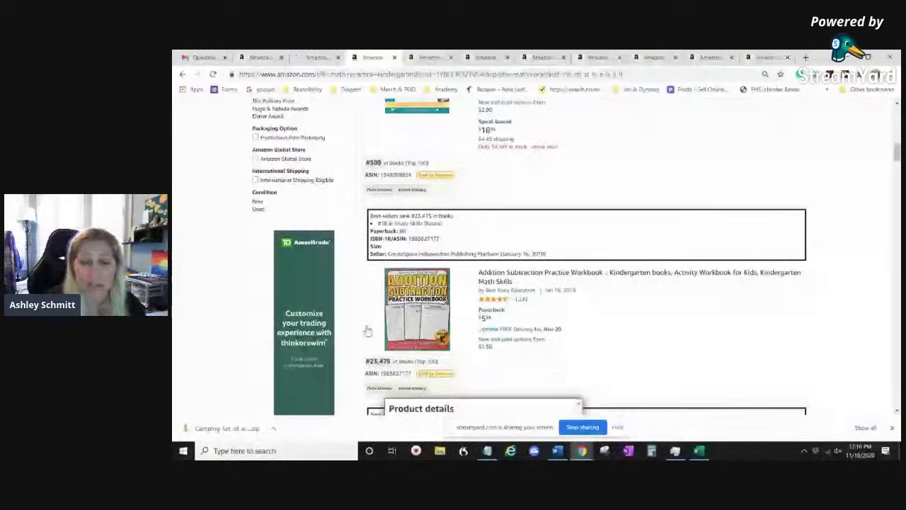
pyautogui.scroll(-1, 367, 331)
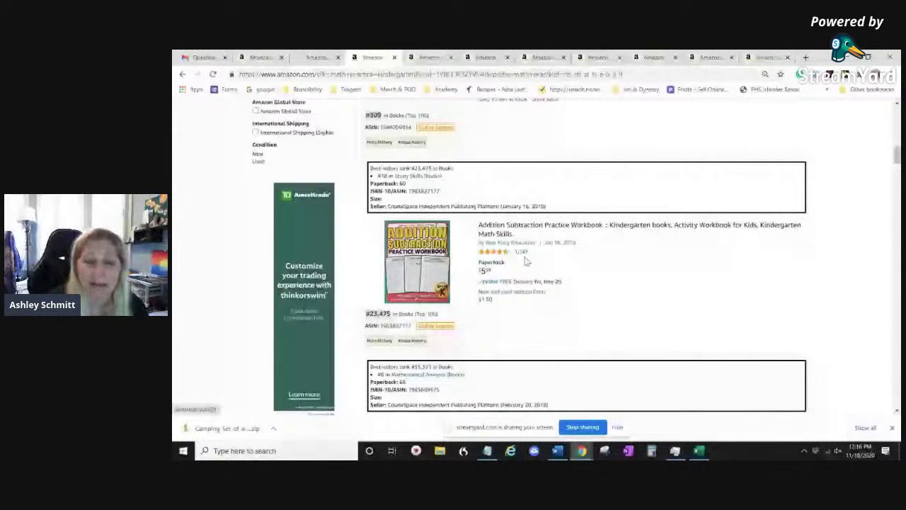
pyautogui.scroll(-2, 623, 239)
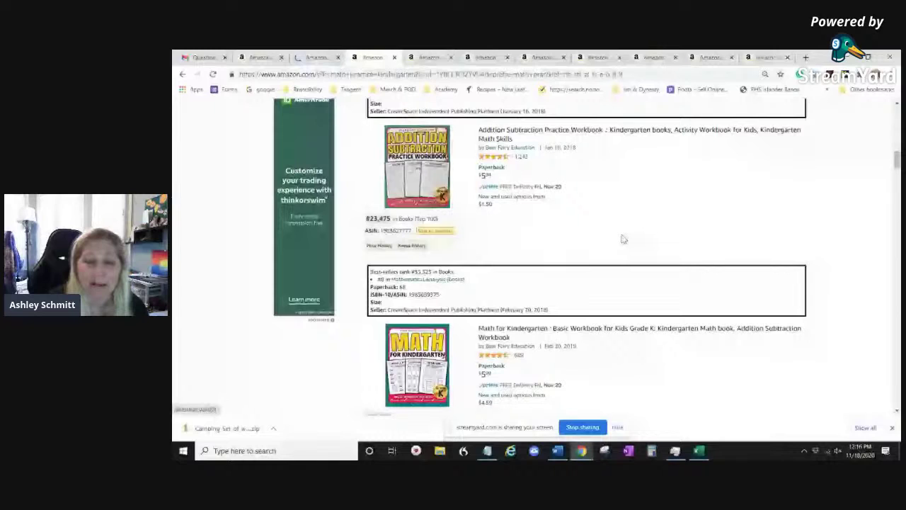
pyautogui.scroll(-1, 605, 209)
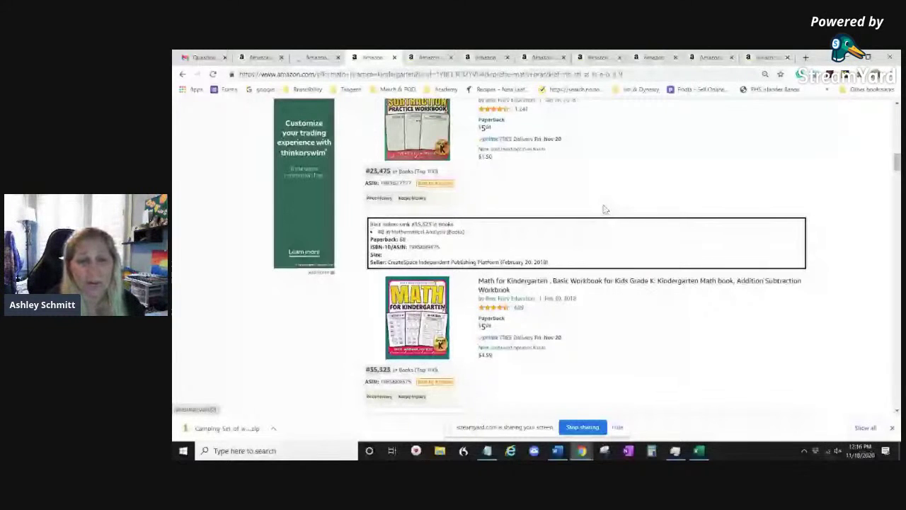
pyautogui.scroll(5, 605, 209)
pyautogui.moveTo(388, 205)
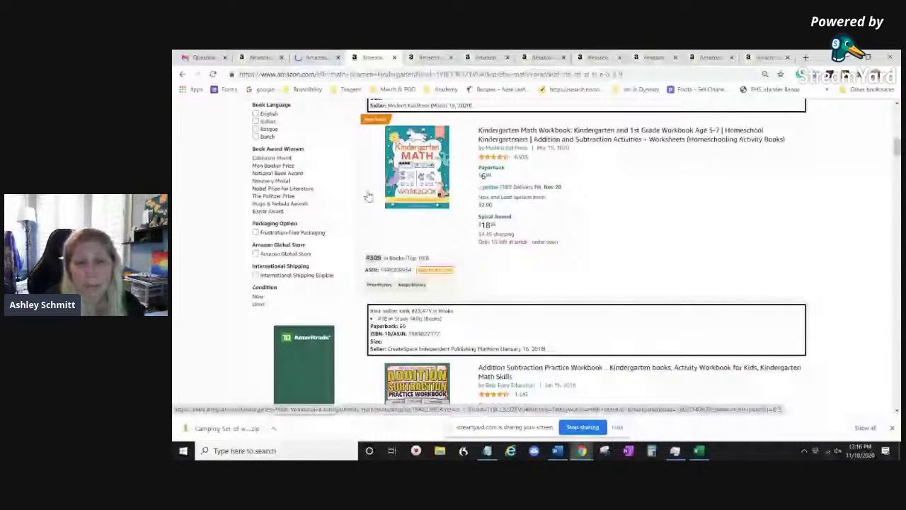
pyautogui.scroll(-3, 522, 324)
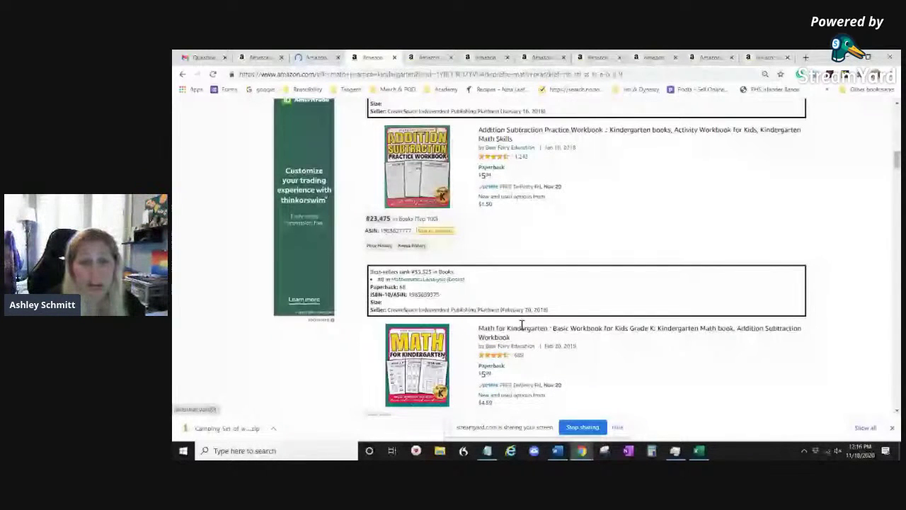
pyautogui.scroll(3, 522, 324)
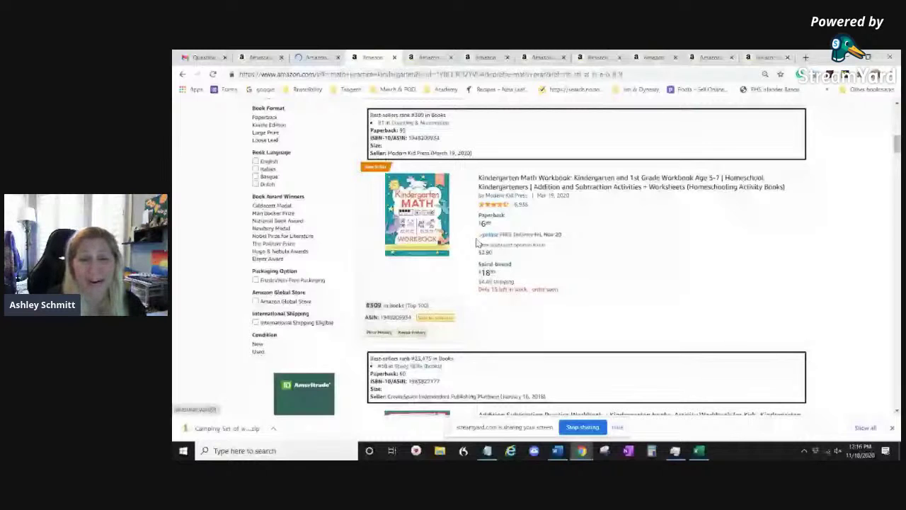
pyautogui.scroll(-3, 577, 293)
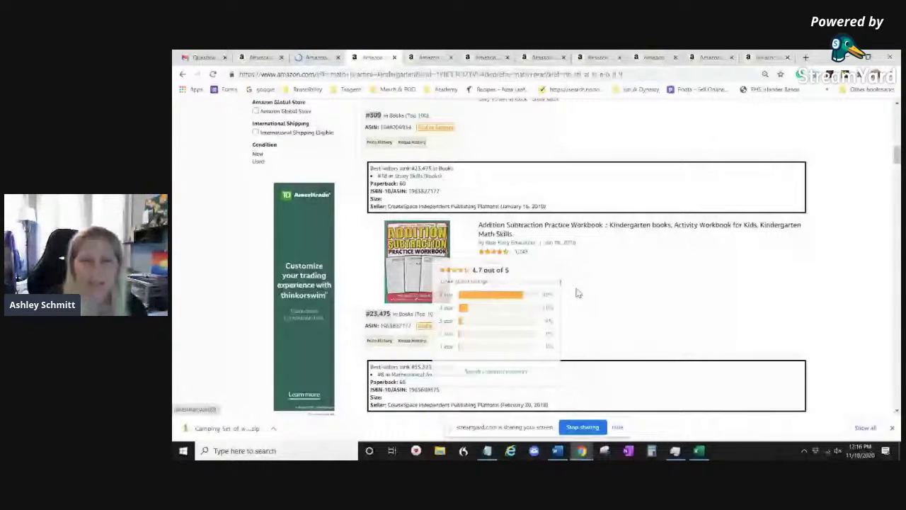
# - Examine the best-seller rank, publisher and product details of the "My Kindergarten Math Workbook" listing
pyautogui.scroll(-5, 577, 293)
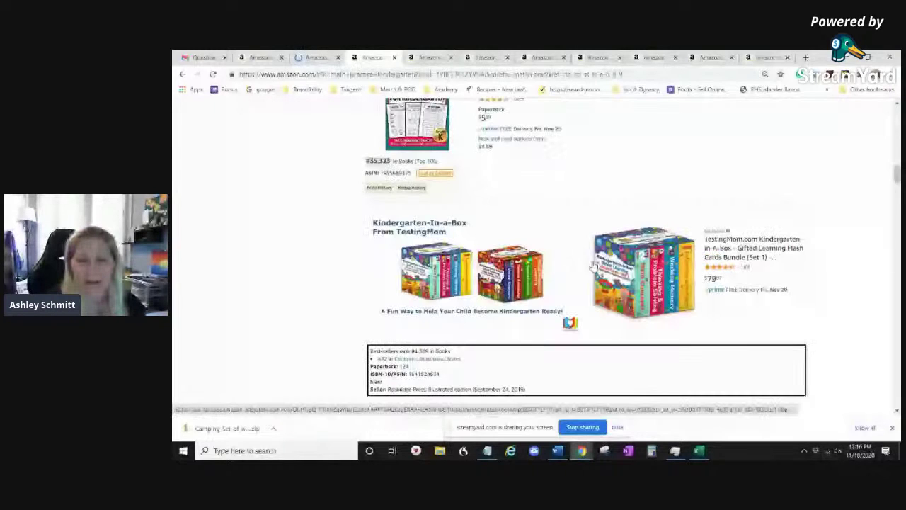
pyautogui.scroll(-2, 595, 269)
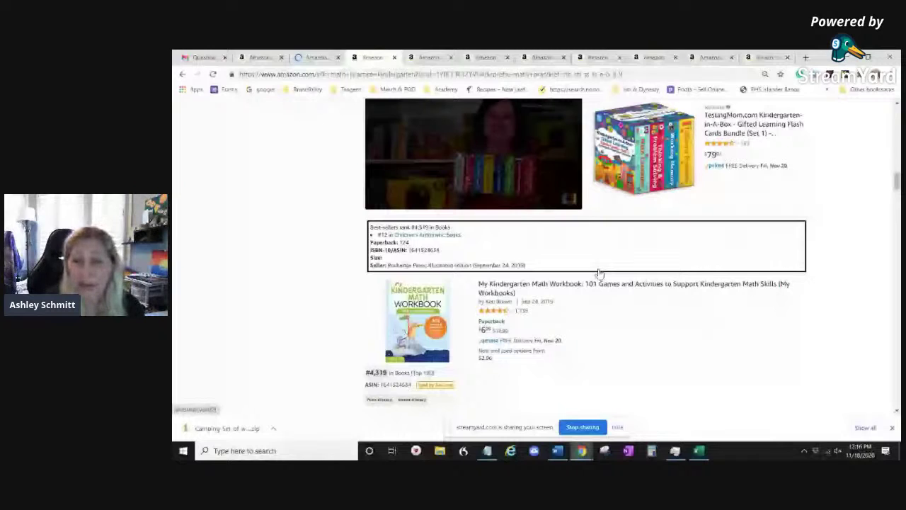
pyautogui.scroll(-2, 598, 272)
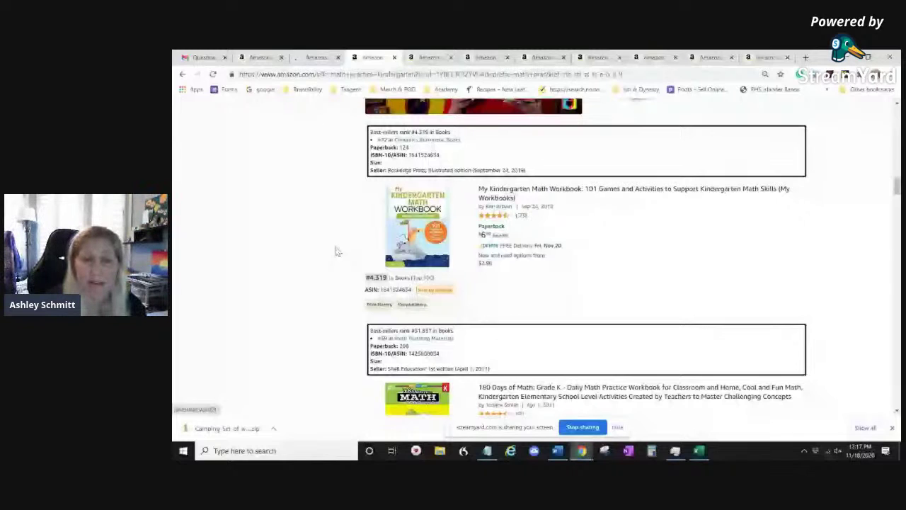
pyautogui.moveTo(417, 215)
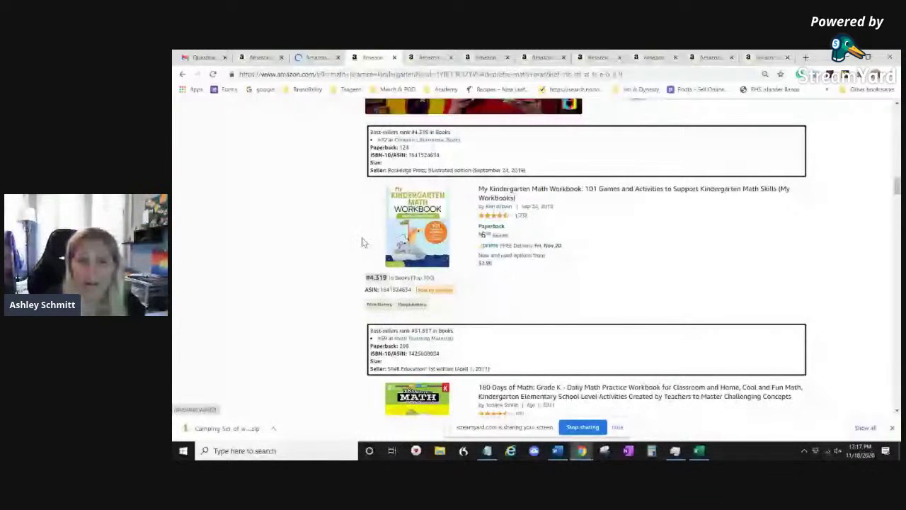
pyautogui.moveTo(389, 254)
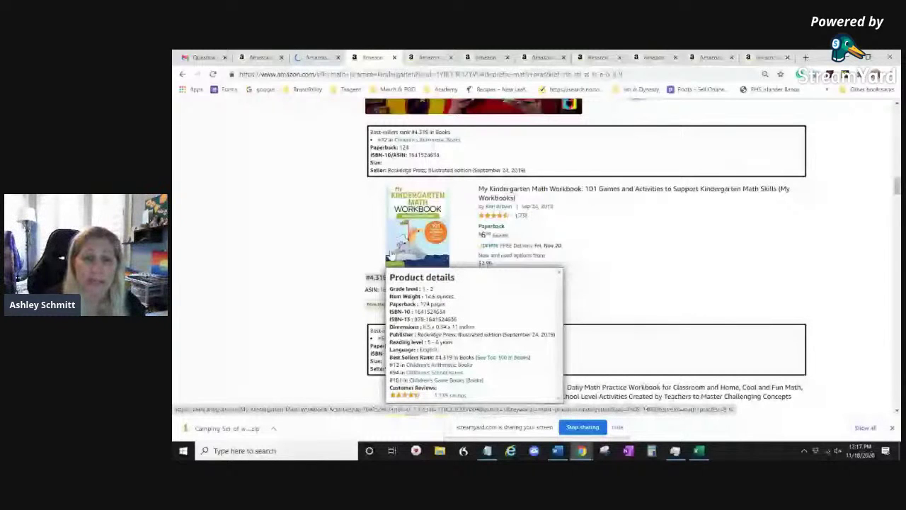
pyautogui.scroll(-1, 352, 196)
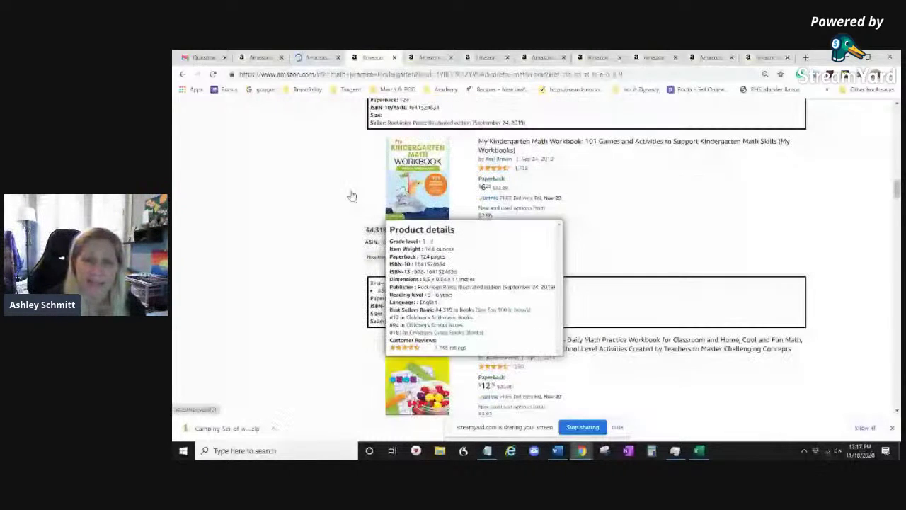
pyautogui.scroll(2, 352, 197)
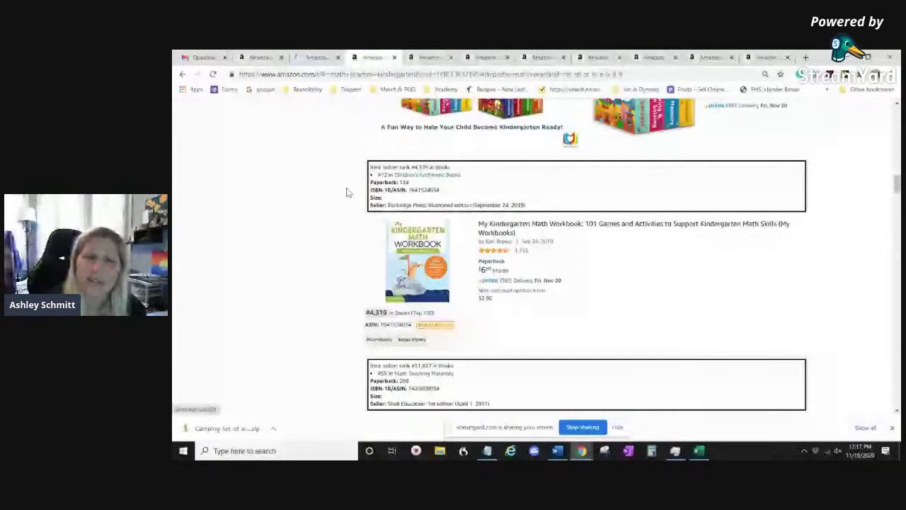